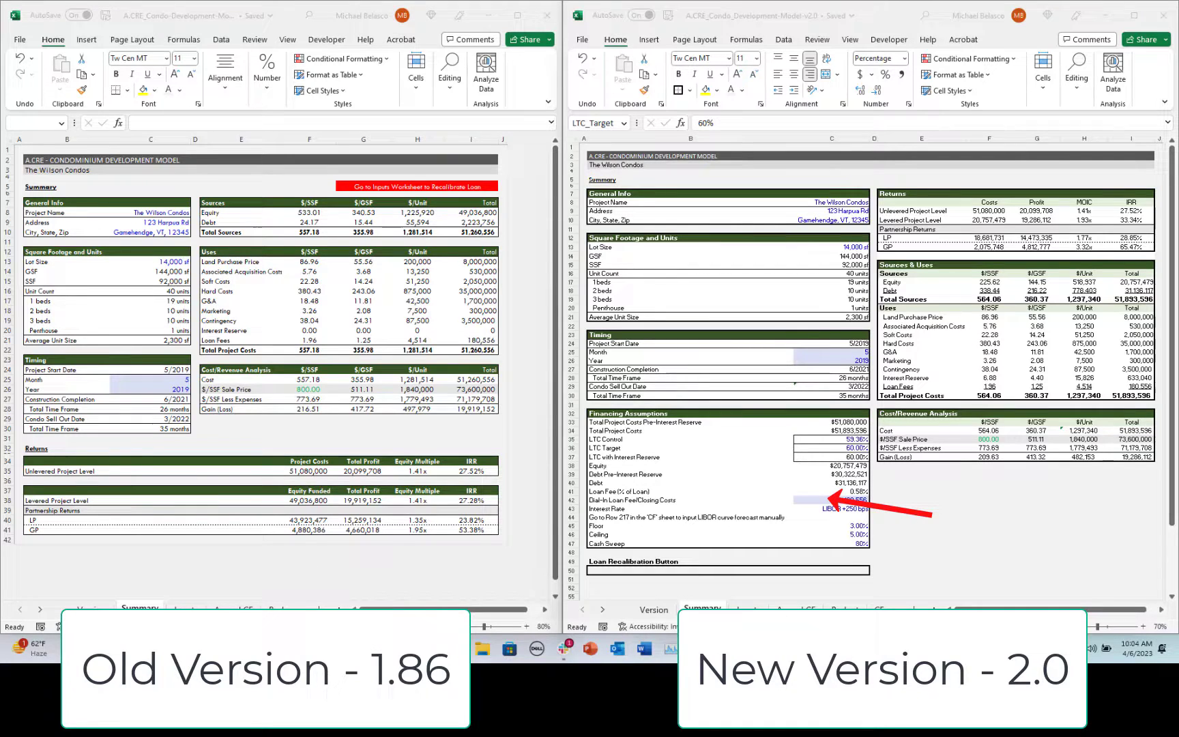
- Inspect the old model's Financing Assumptions on Inputs, then return it to its Summary sheet
click(197, 606)
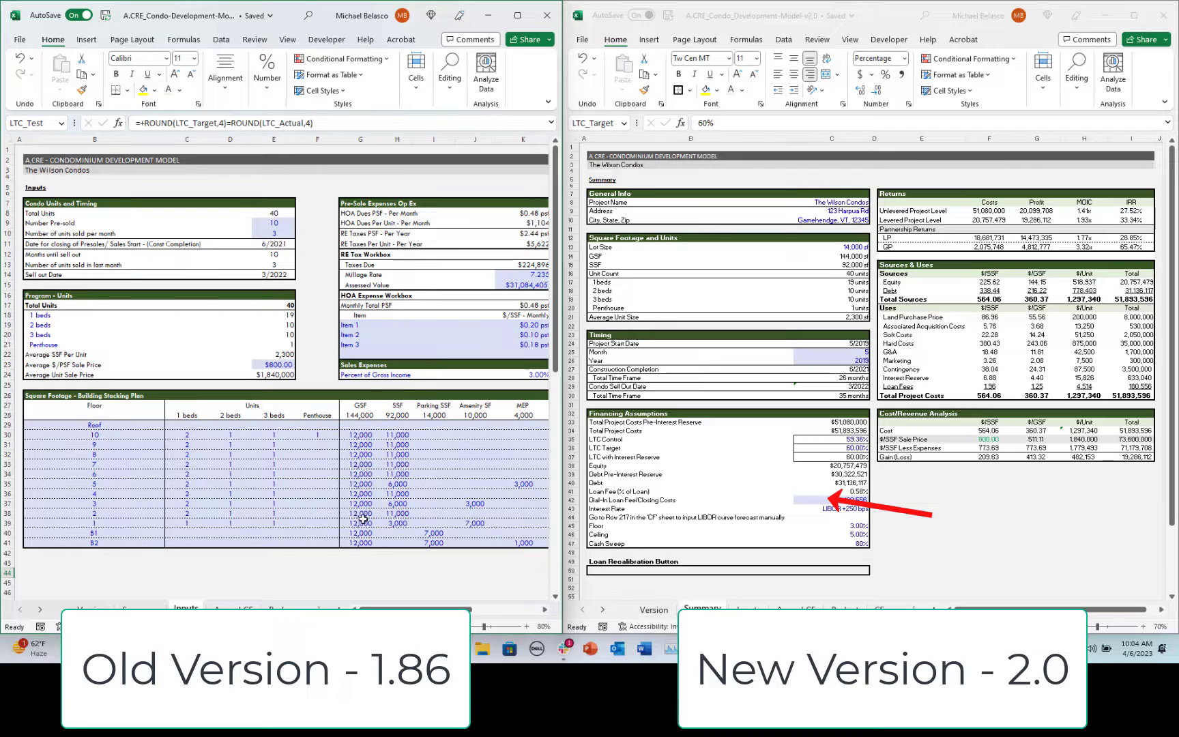
click(500, 609)
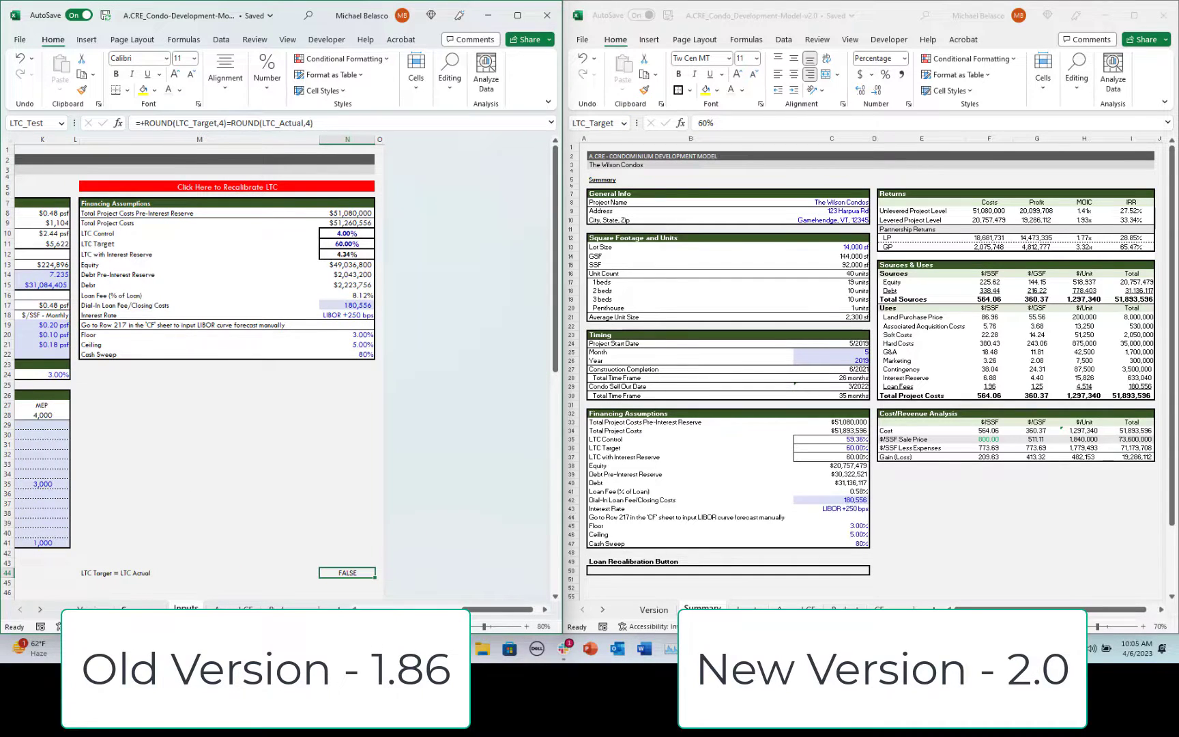
key(ctrl+Page_Up)
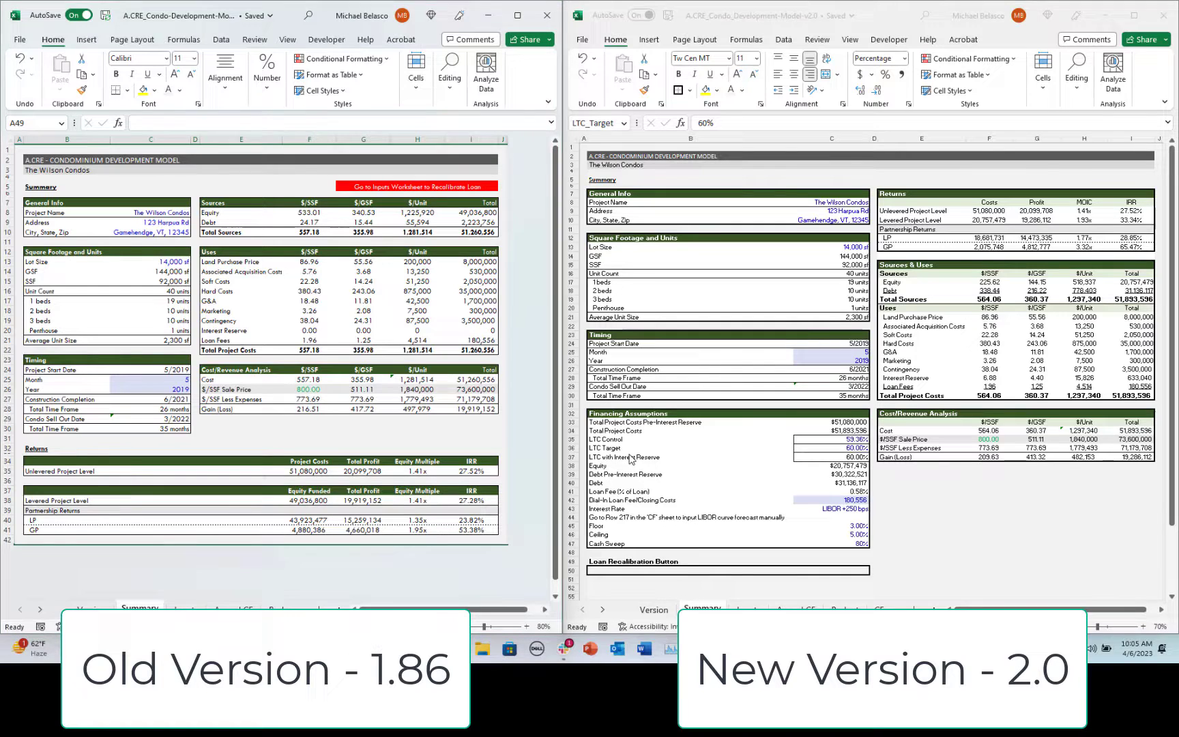
click(621, 454)
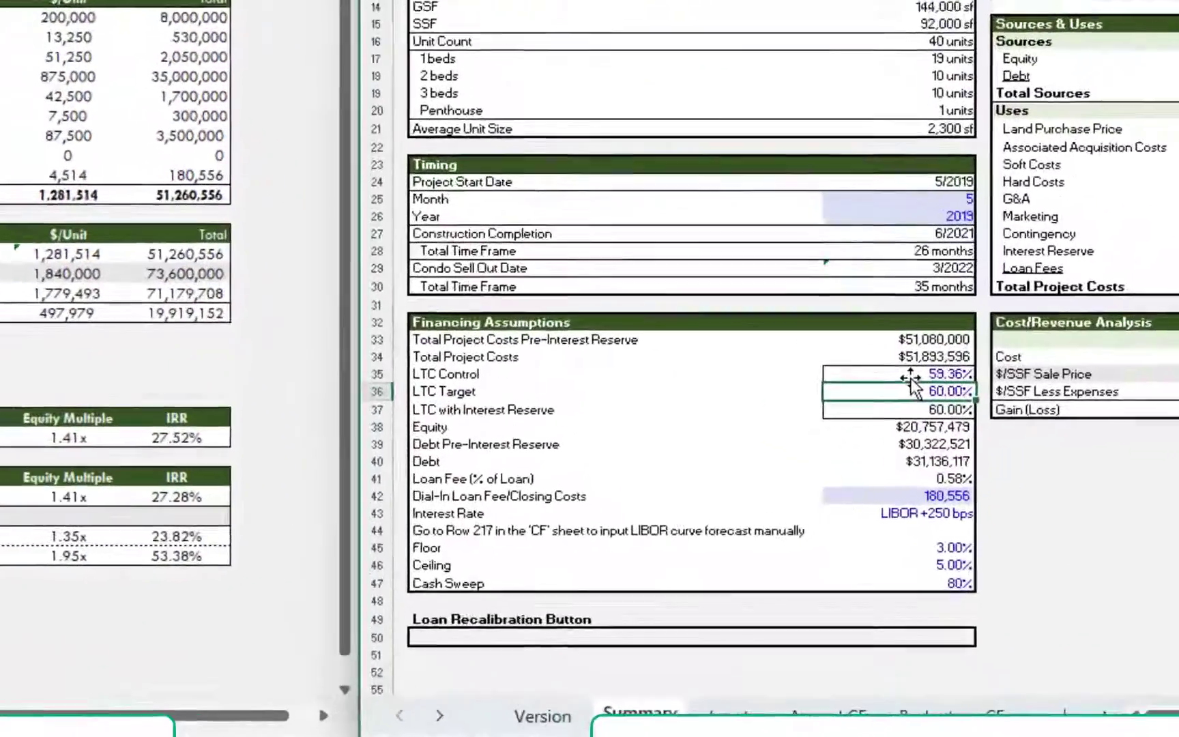
- Set the v2.0 LTC Control to 5%, then recalibrate the loan back to the 60% target
click(835, 440)
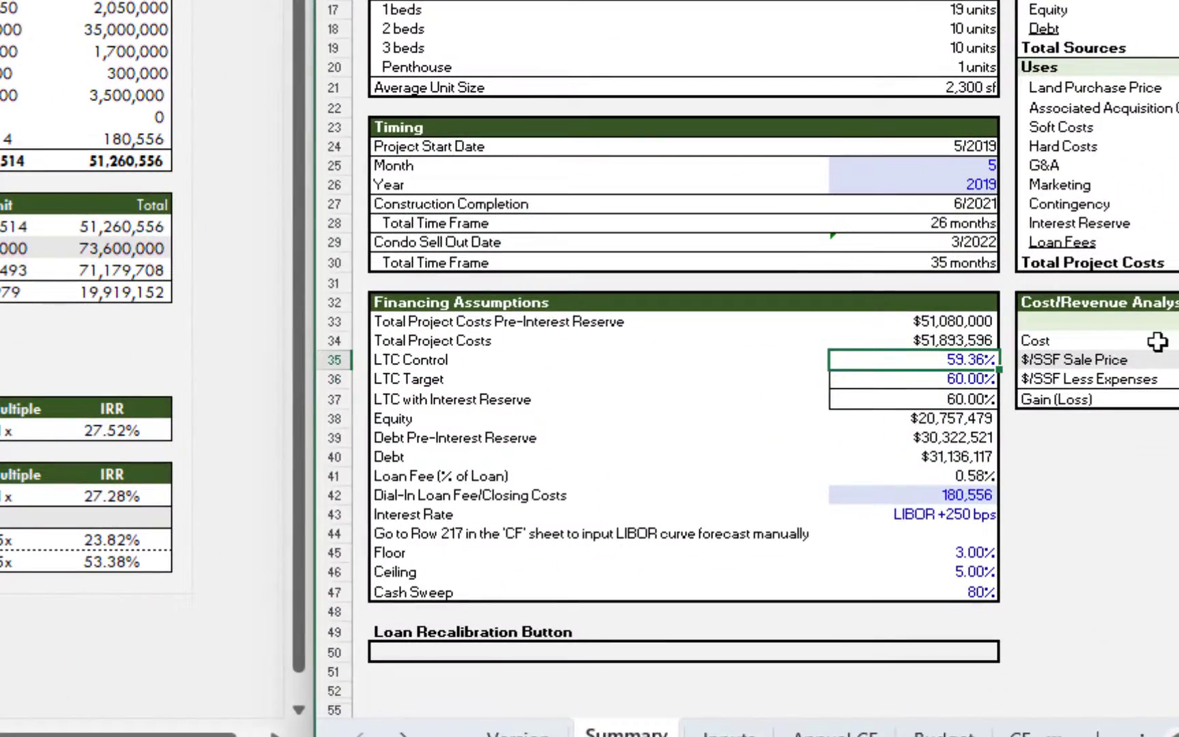
text(5)
key(Return)
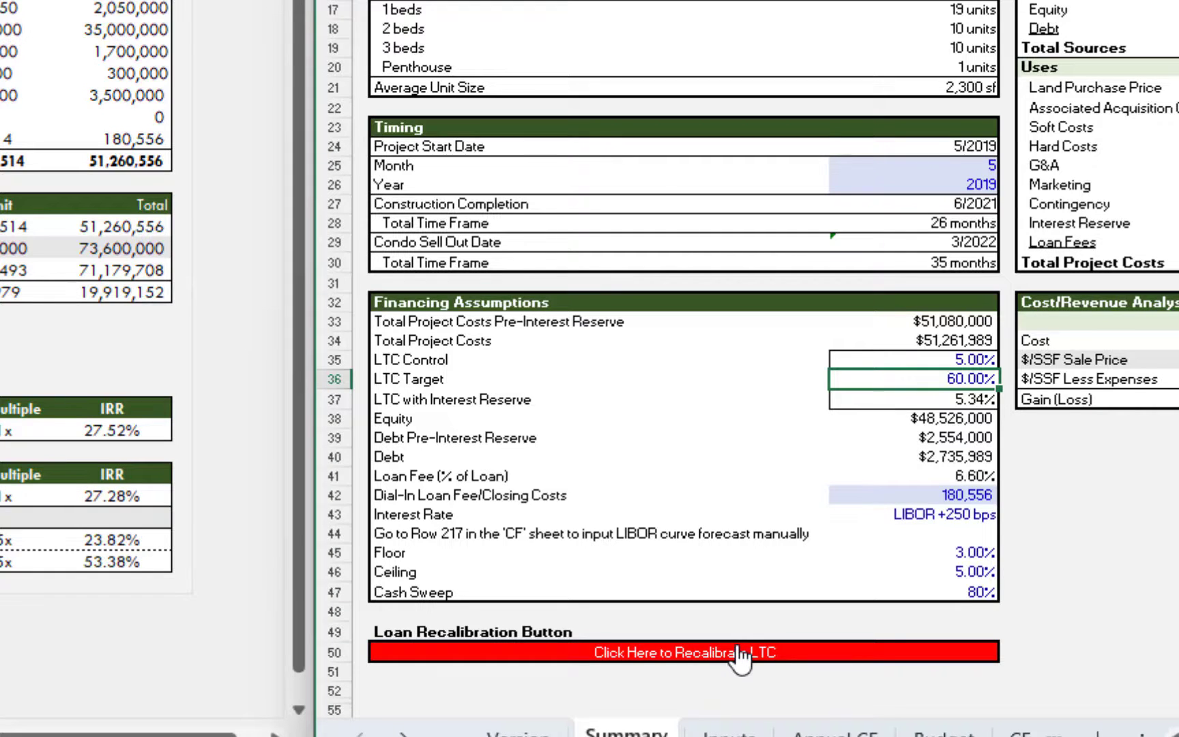
click(741, 654)
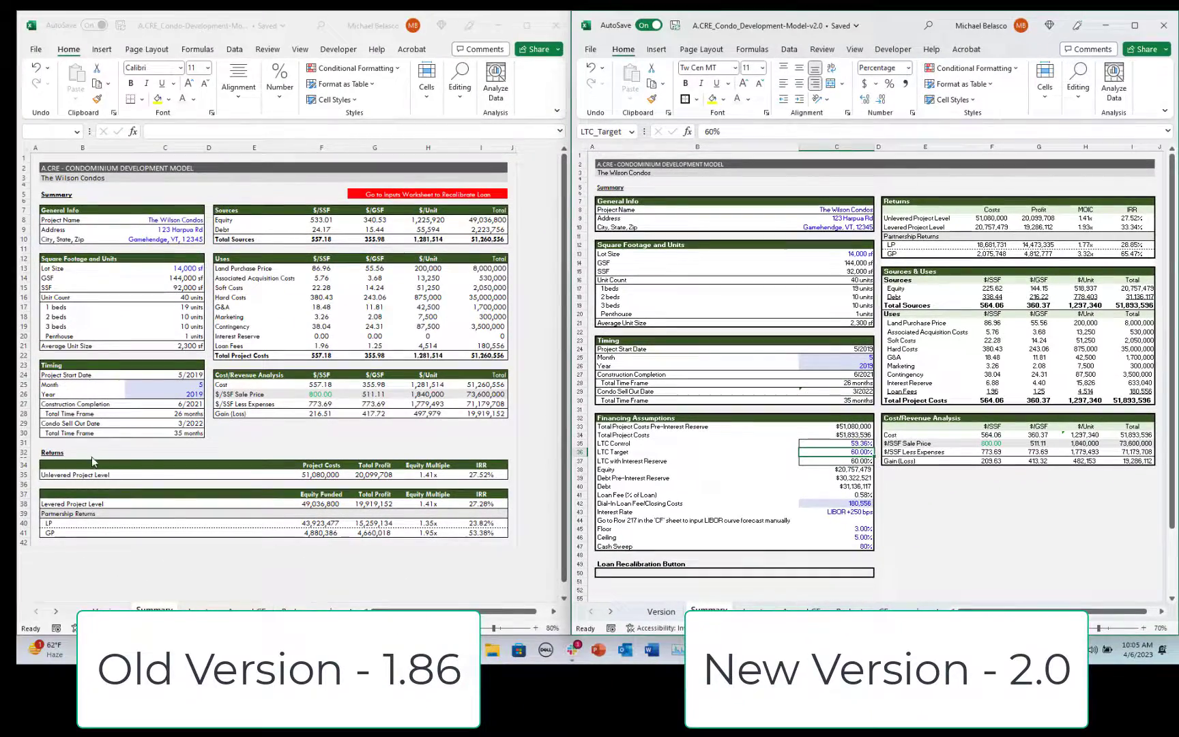
click(86, 453)
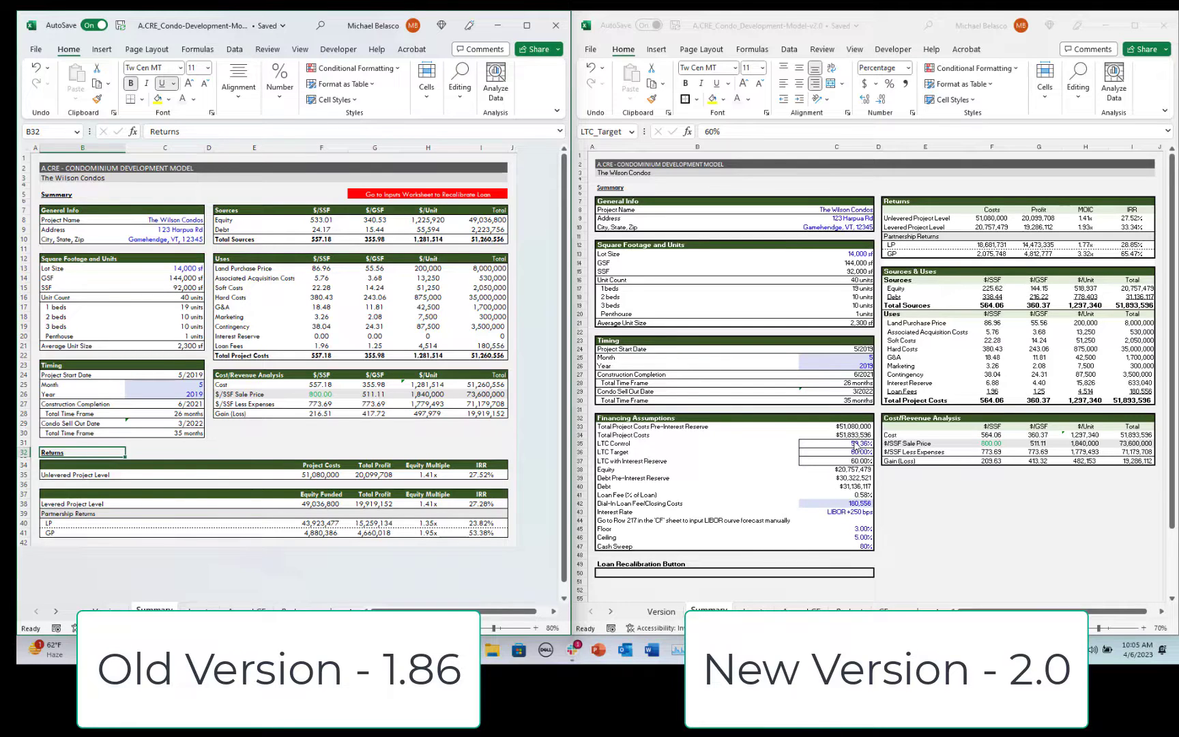
- Set the new model's LTC Control to 5% and check its Inputs sheet for the warning
click(854, 443)
text(5)
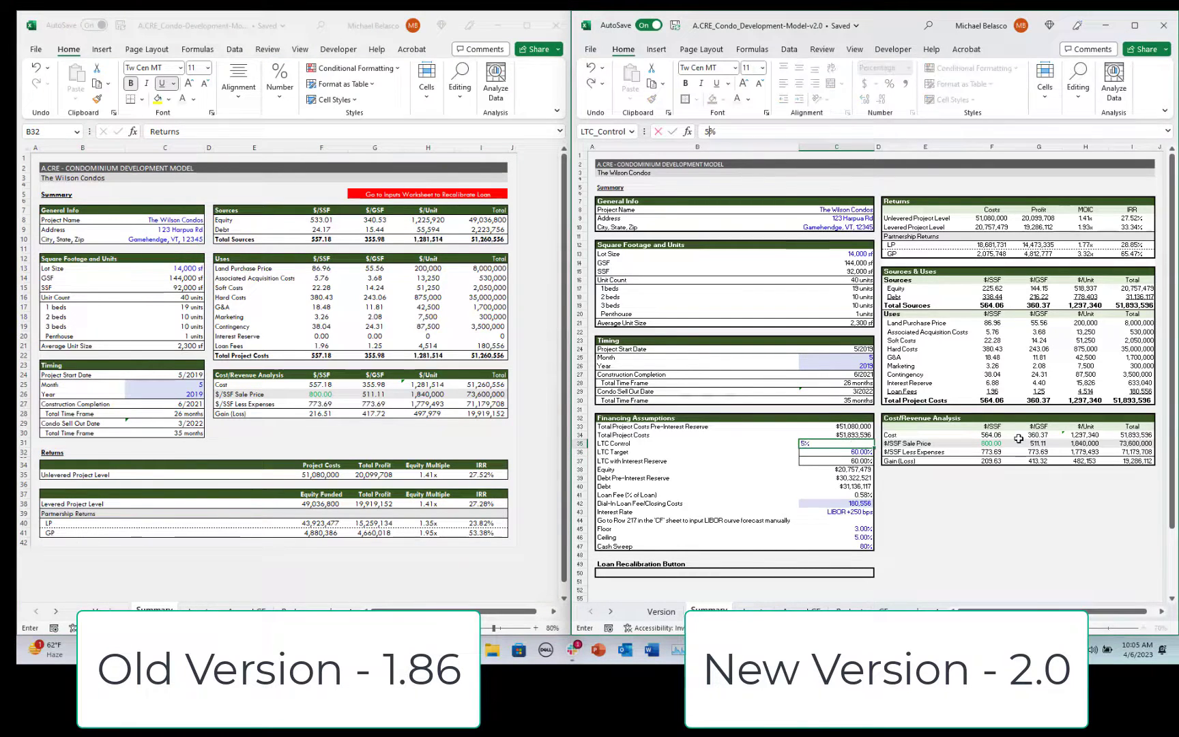
key(Return)
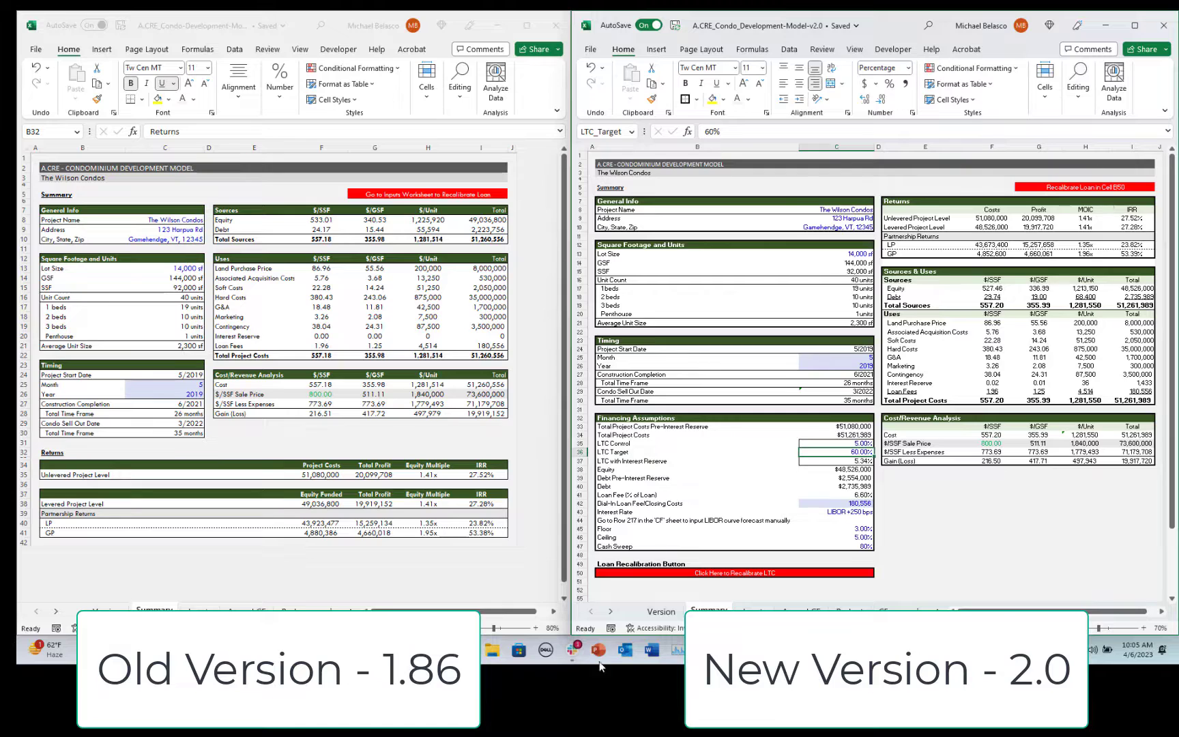
click(755, 610)
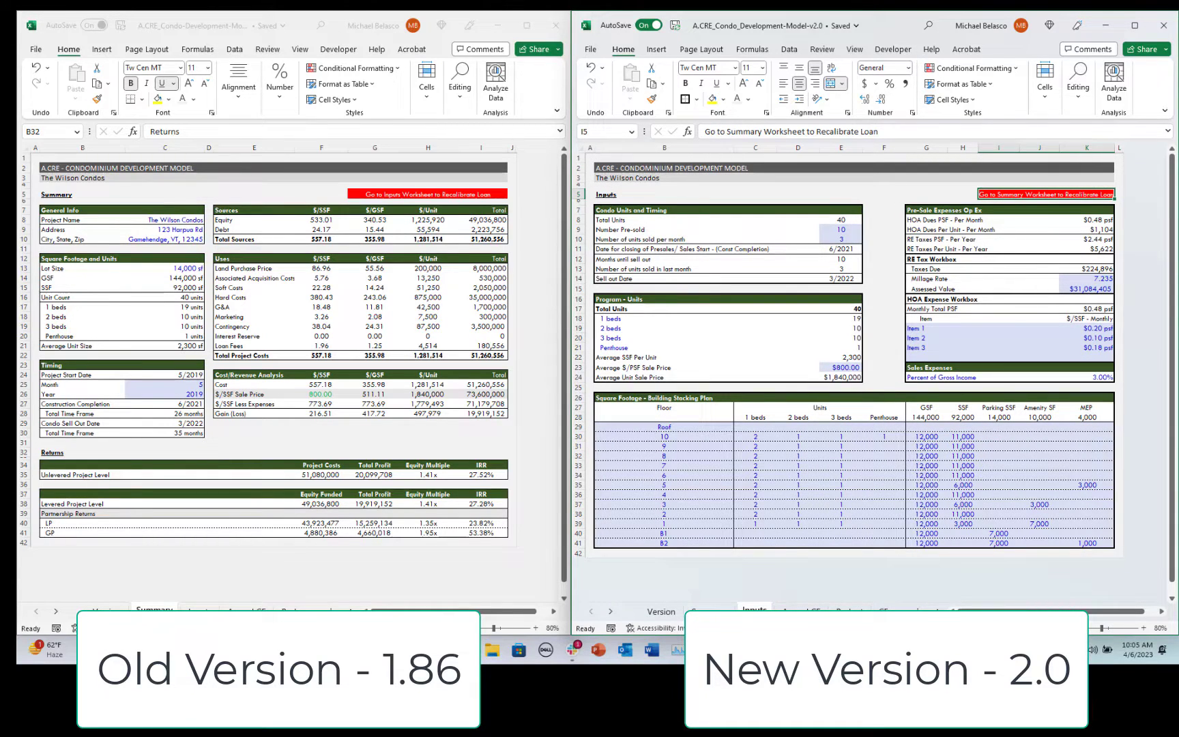
- Show the Annual CF sheets in both the old and new models
click(247, 609)
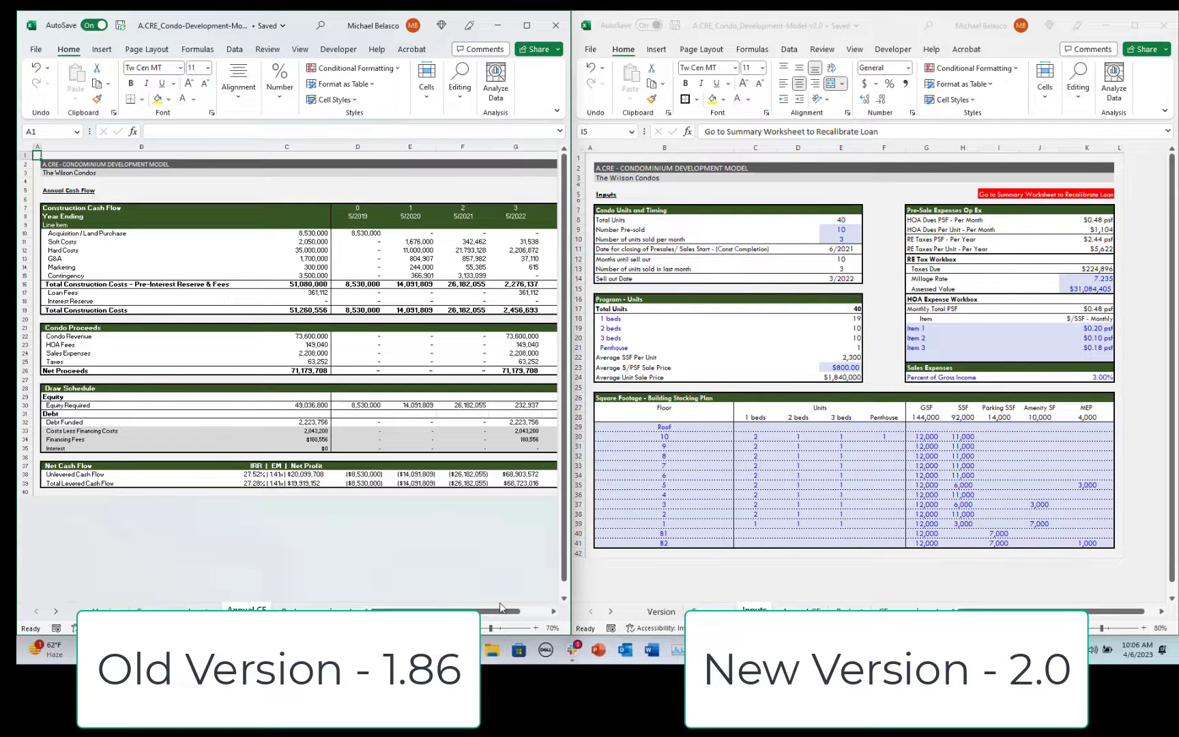
drag(500, 610, 529, 610)
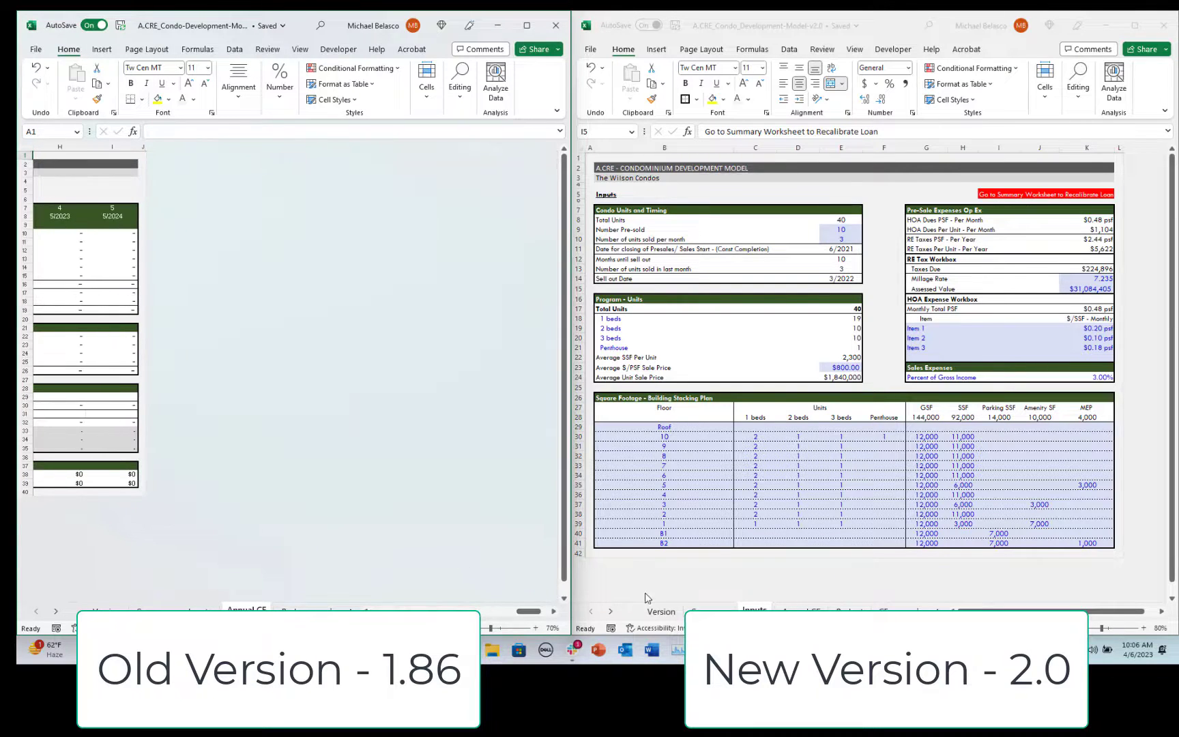
click(701, 571)
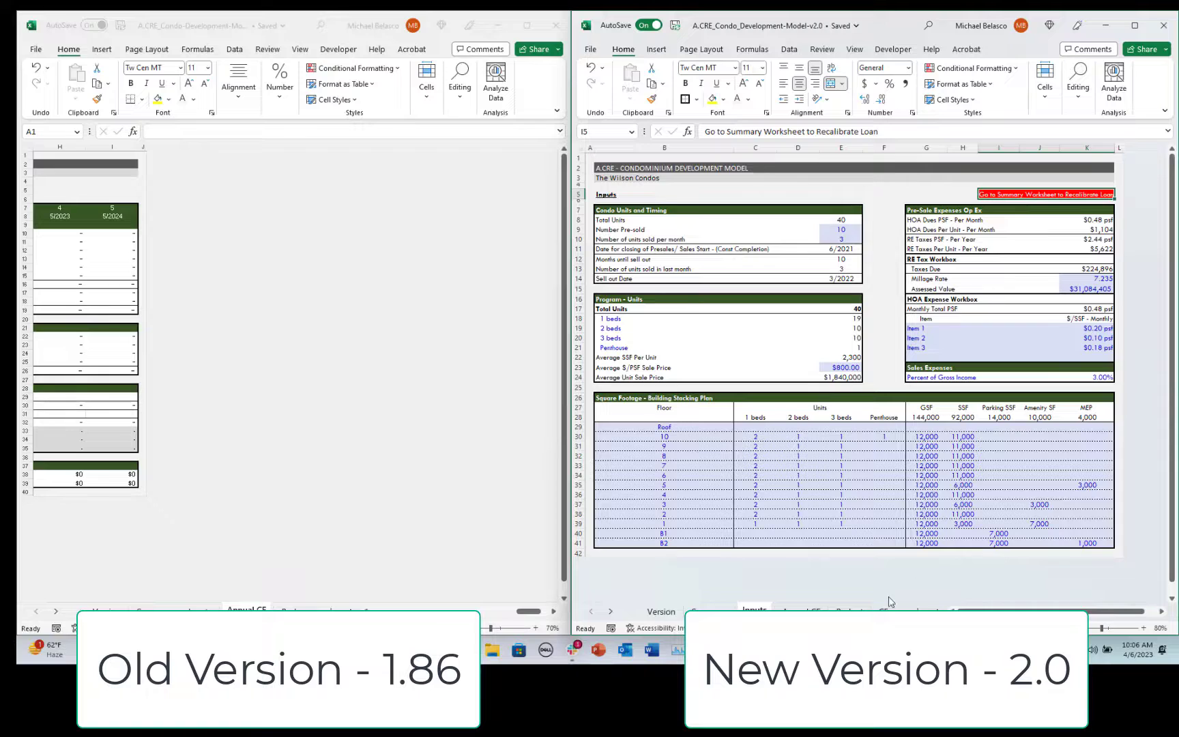
click(801, 610)
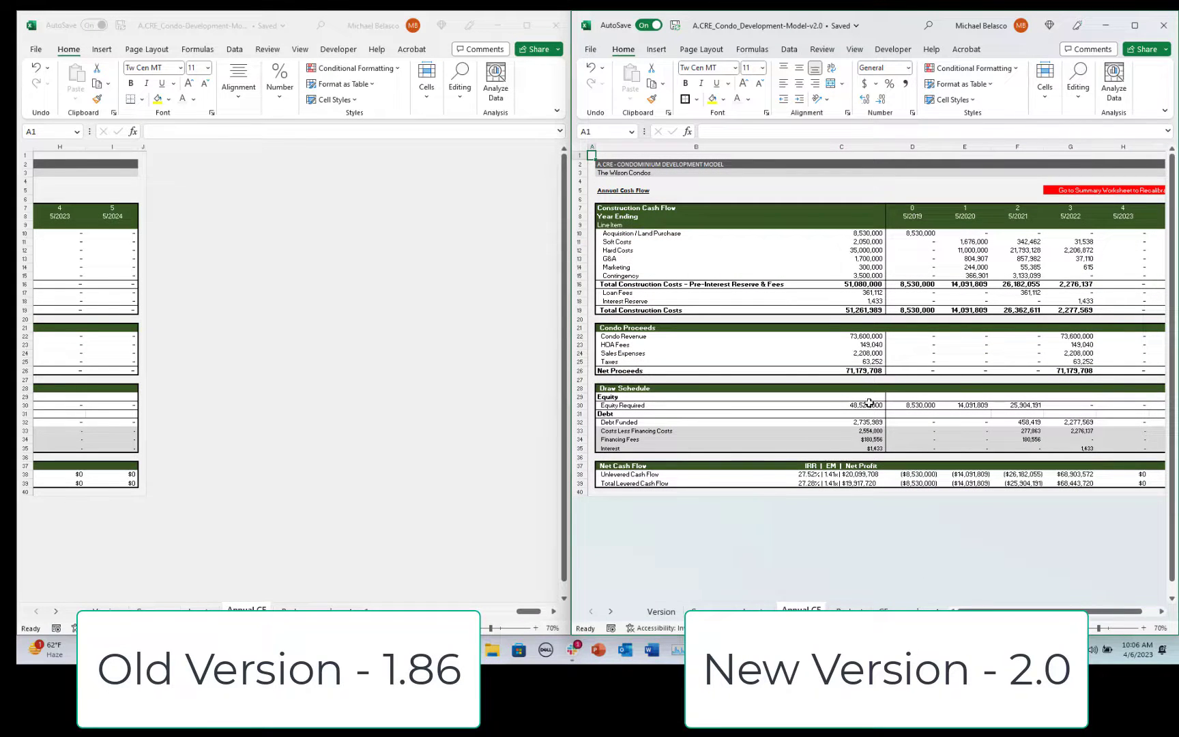
click(696, 609)
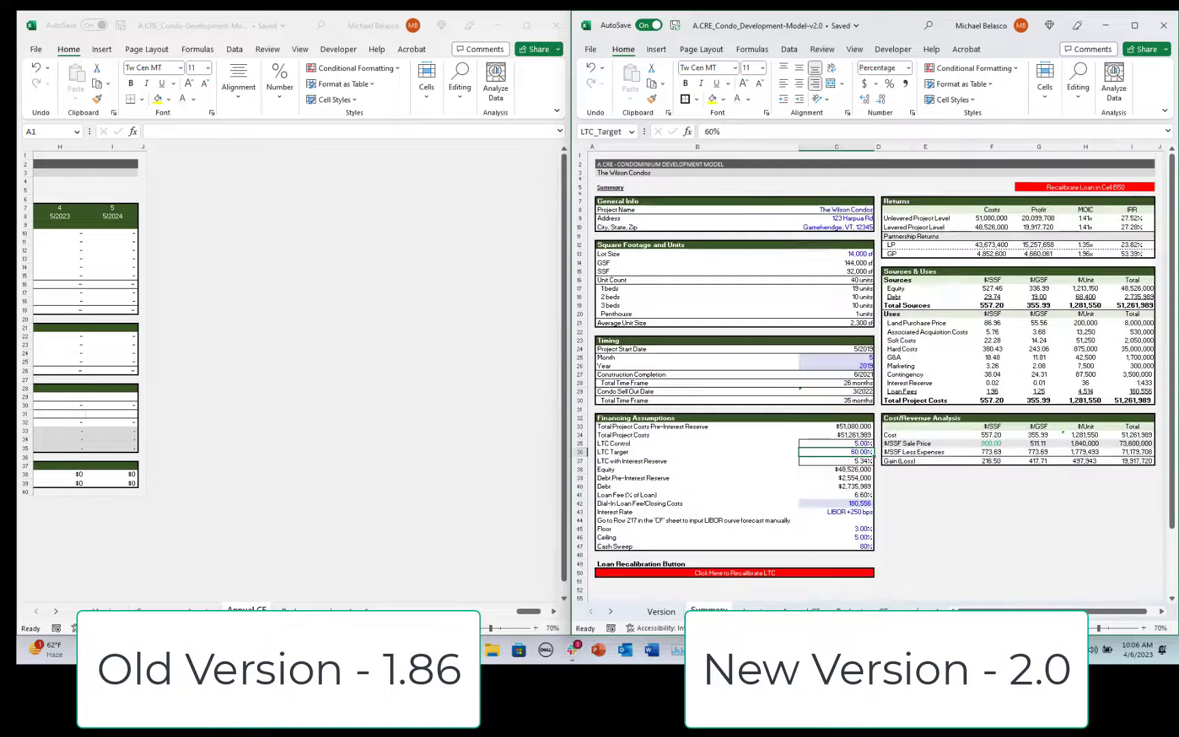